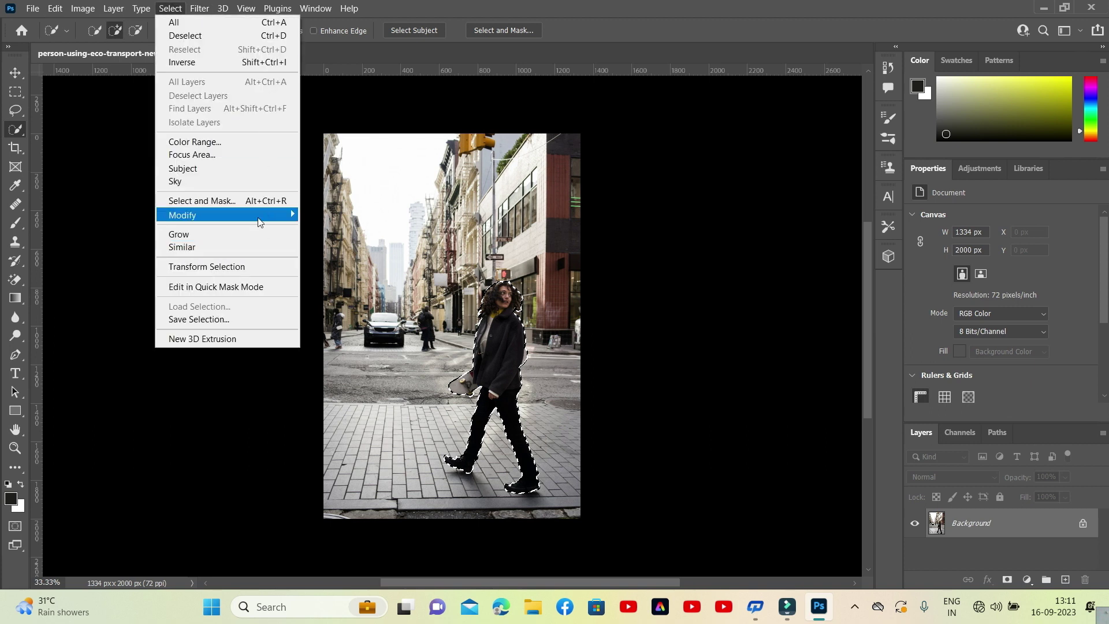
Step: Expand the selection around the walking woman by 4 pixels, twice in a row
{"action": "mouse_move", "coordinate": [260, 216]}
{"action": "left_click", "coordinate": [350, 242]}
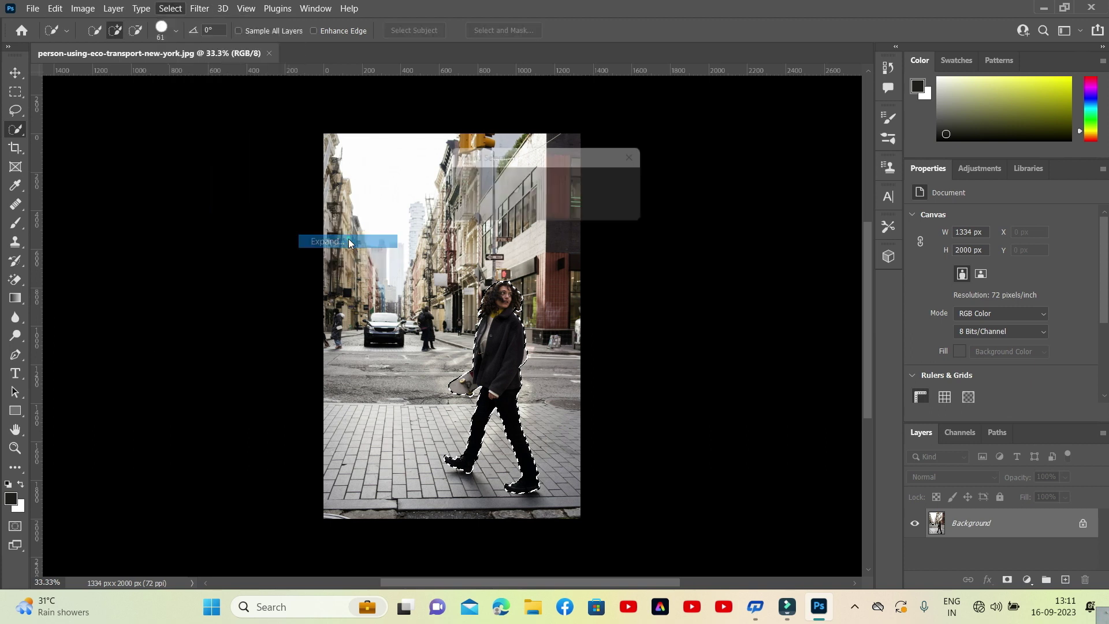
{"action": "type", "text": "4"}
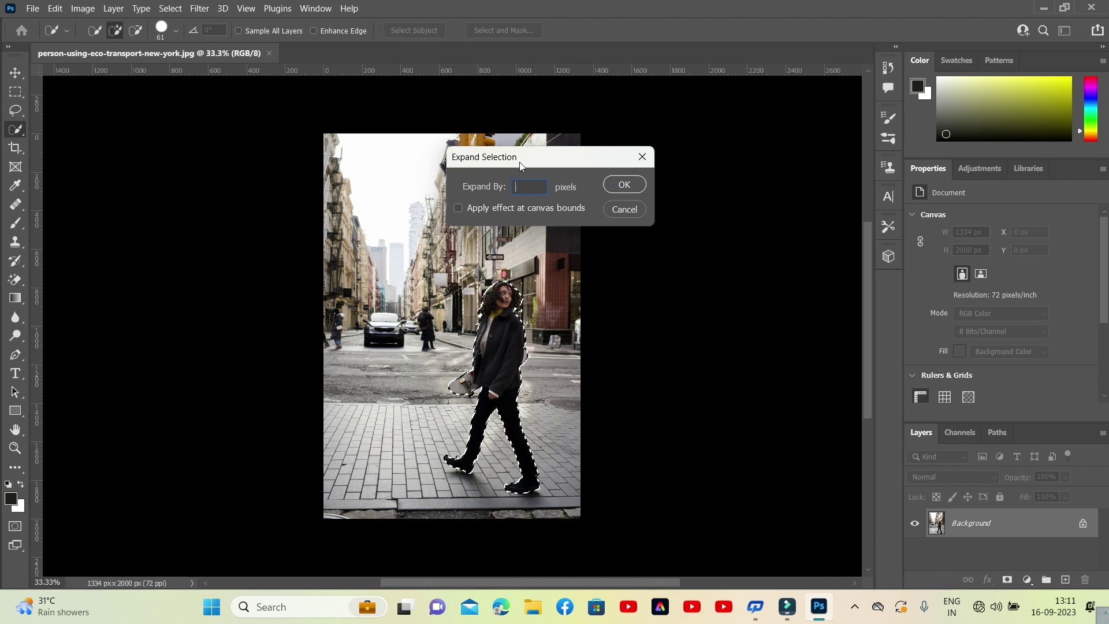
{"action": "left_click", "coordinate": [635, 184]}
{"action": "left_click", "coordinate": [171, 8]}
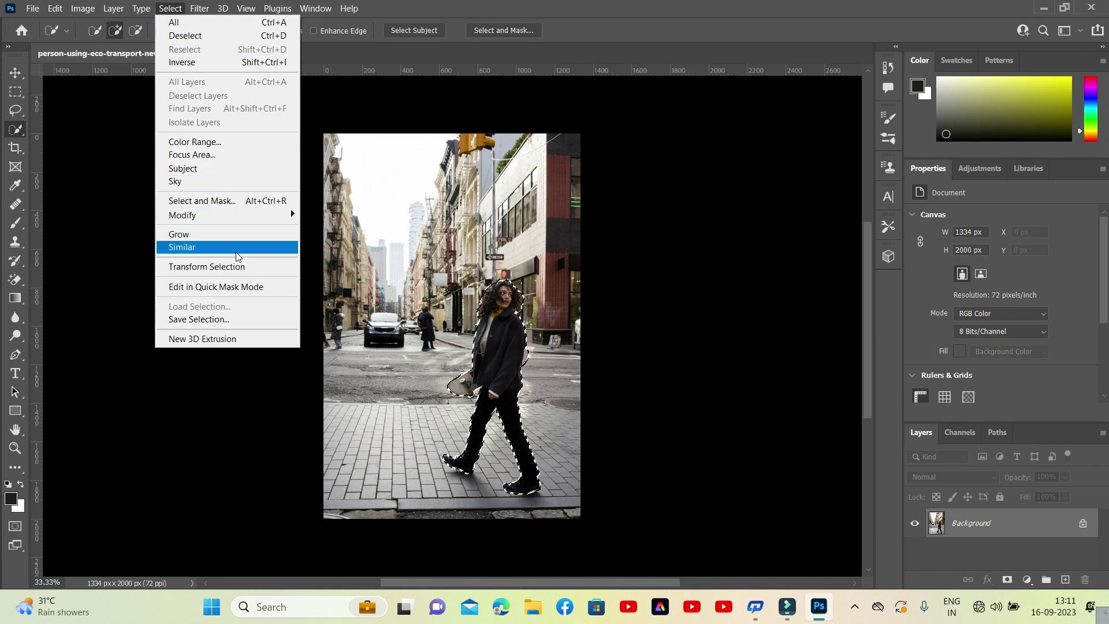
{"action": "left_click", "coordinate": [248, 213]}
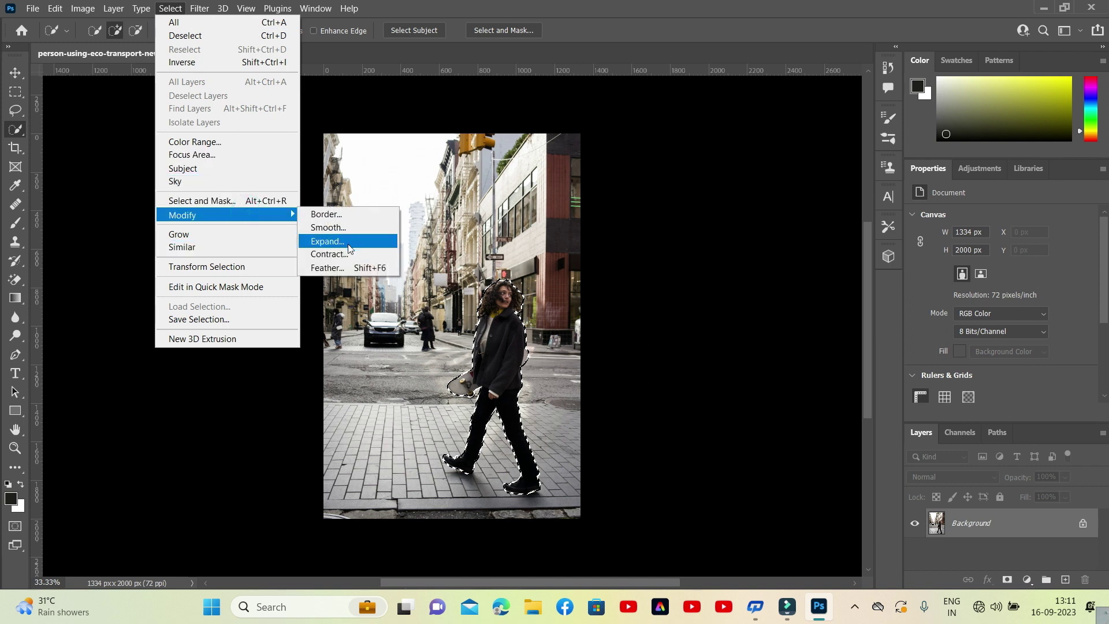
{"action": "left_click", "coordinate": [327, 241]}
{"action": "type", "text": "4"}
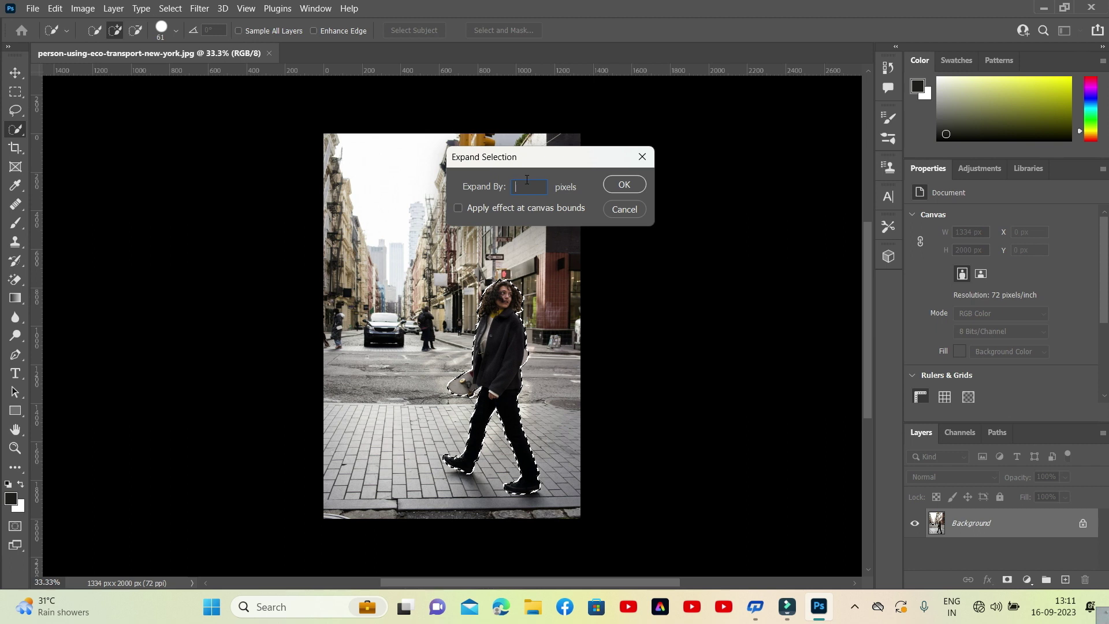
{"action": "key", "text": "Return"}
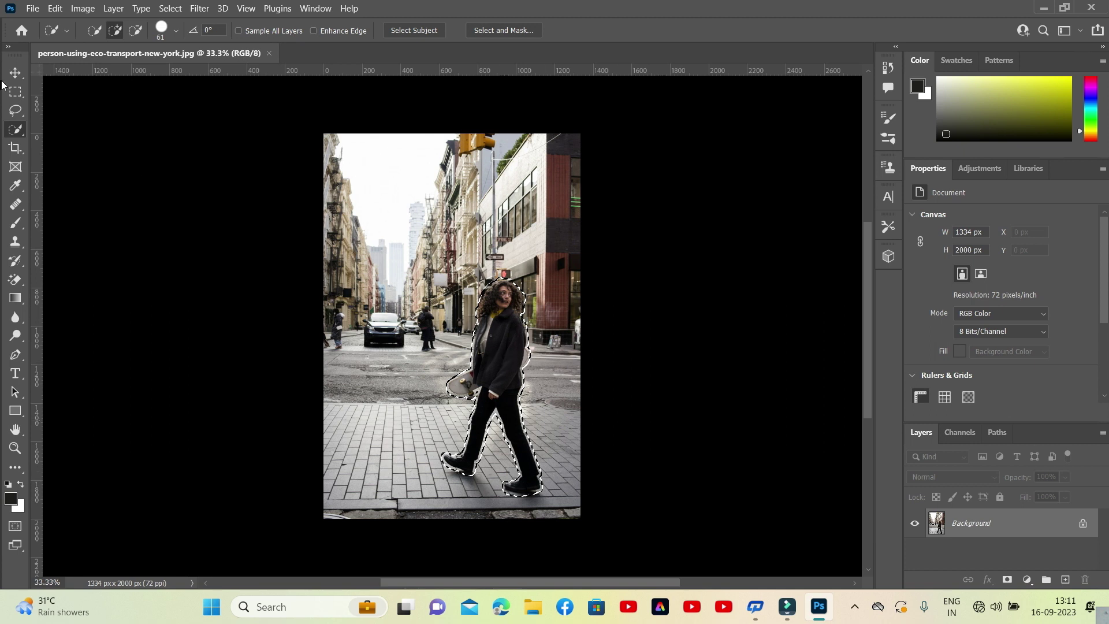
Step: Remove the selected woman with Content-Aware Fill, output the result to a new layer and deselect
{"action": "key", "text": "m"}
{"action": "right_click", "coordinate": [493, 359]}
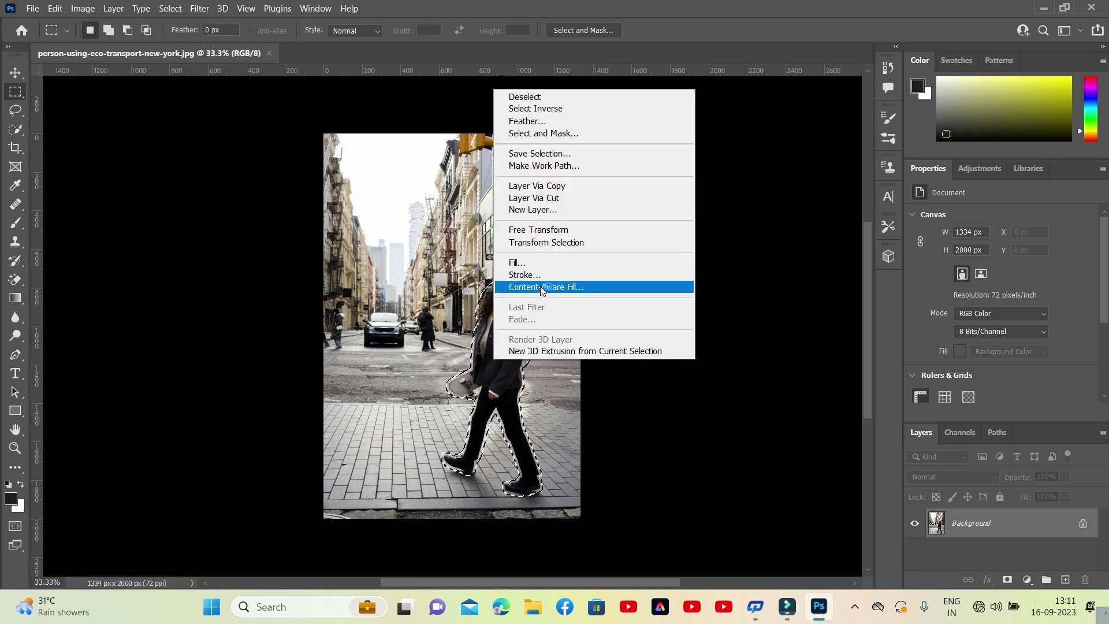
{"action": "left_click", "coordinate": [605, 287]}
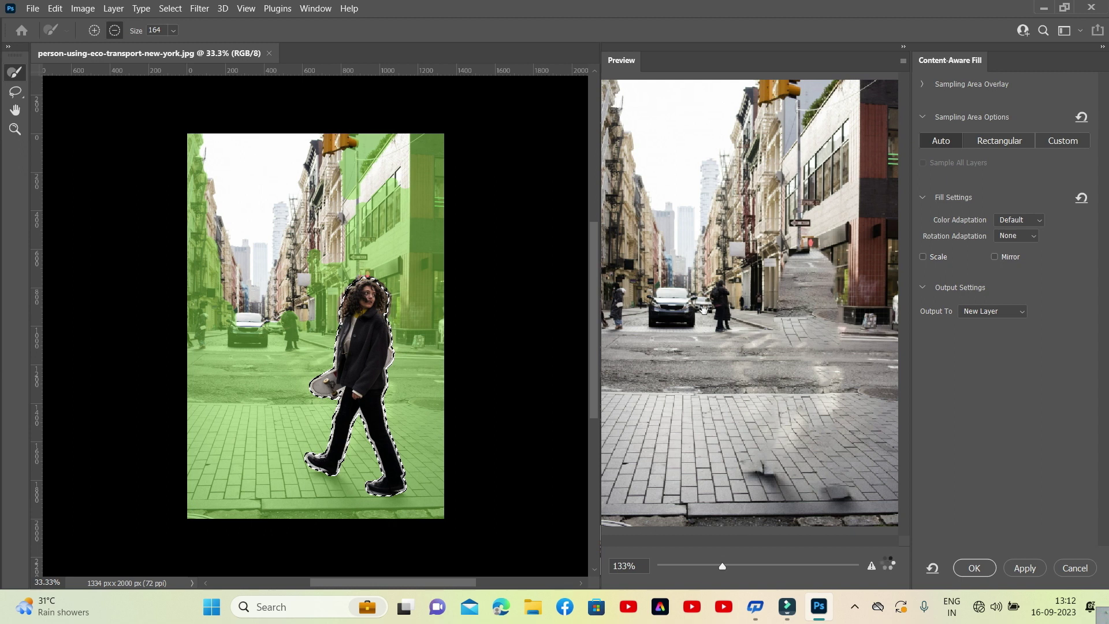
{"action": "left_click", "coordinate": [982, 567]}
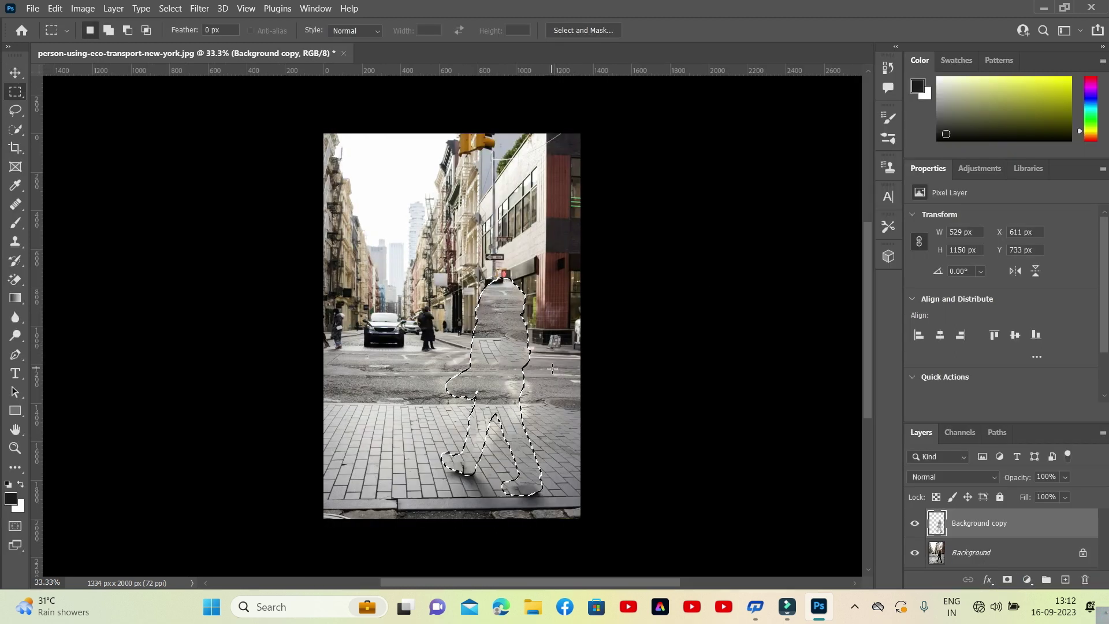
{"action": "key", "text": "ctrl+d"}
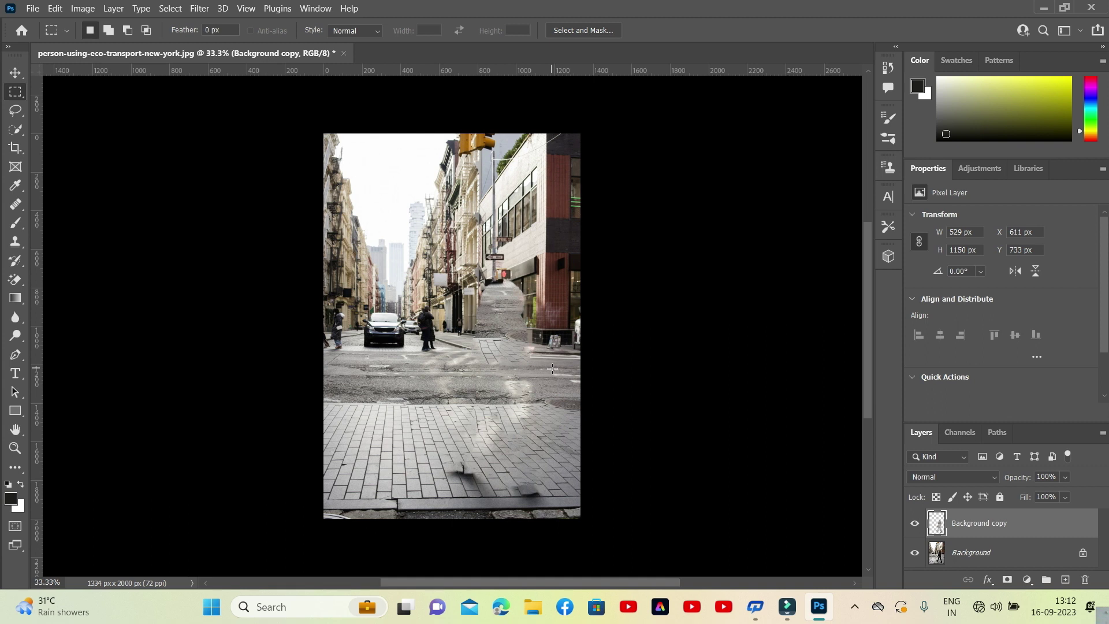
Step: Export the street image without the woman as a JPG with quality Great
{"action": "left_click", "coordinate": [32, 8]}
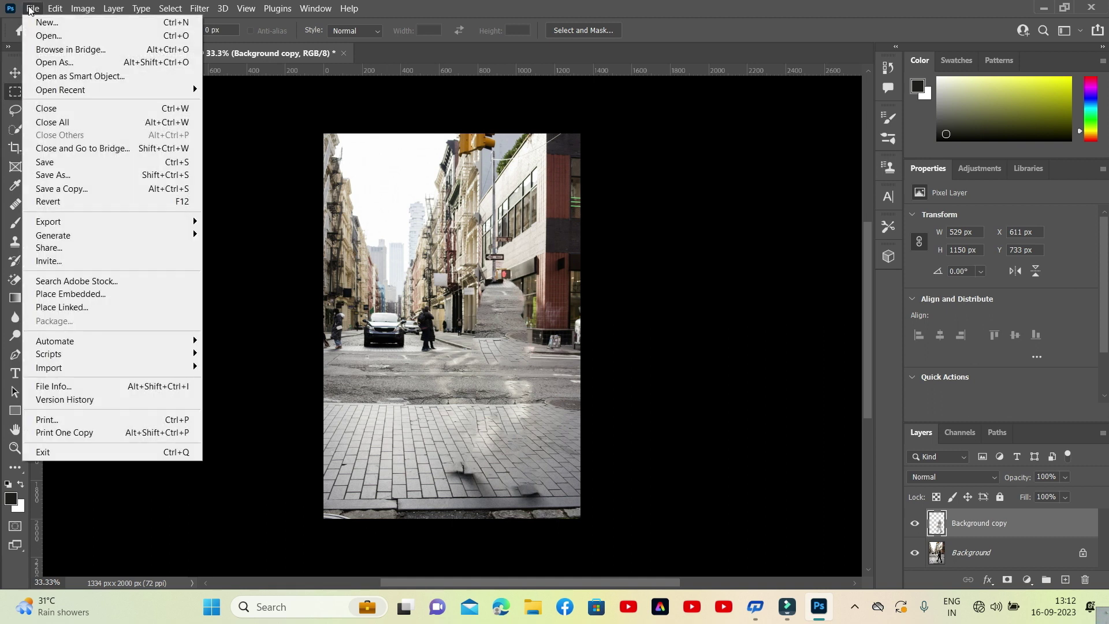
{"action": "mouse_move", "coordinate": [124, 221]}
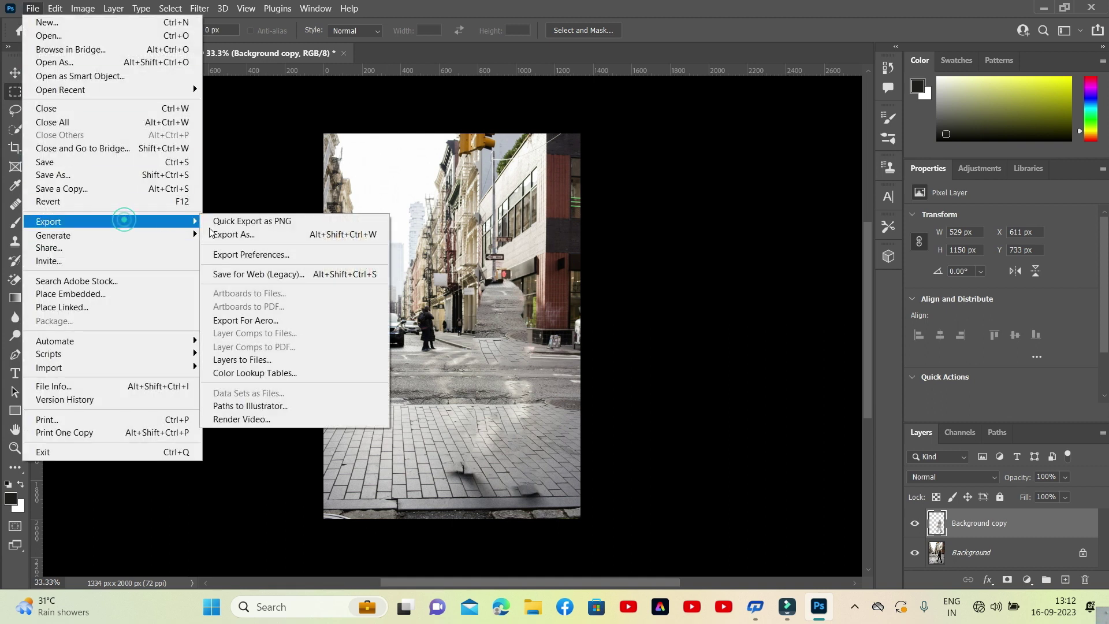
{"action": "left_click", "coordinate": [253, 240]}
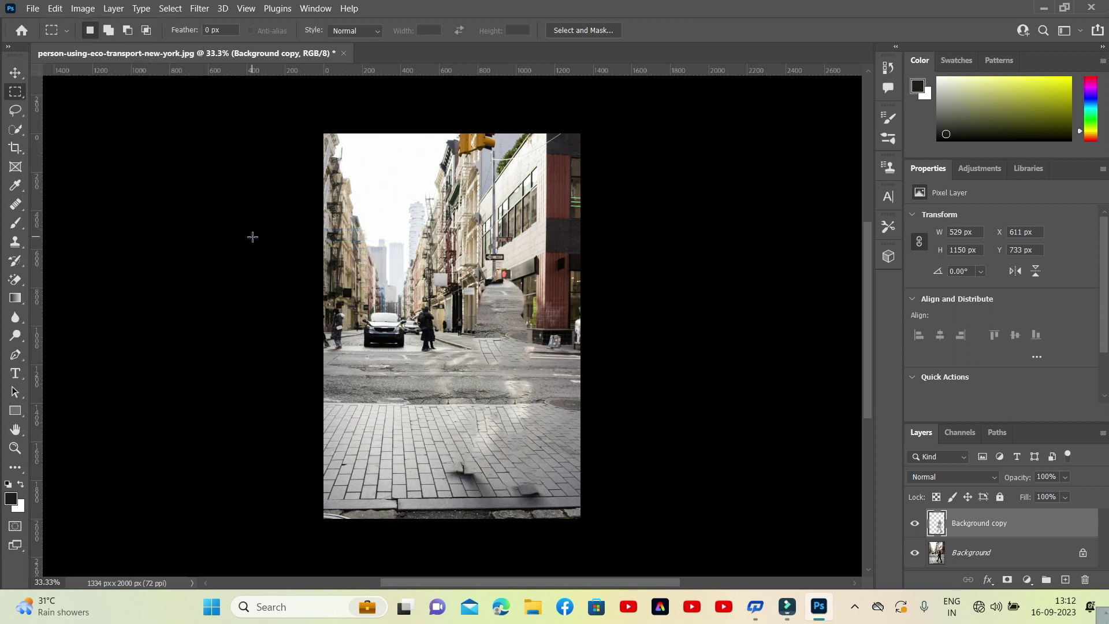
{"action": "left_click", "coordinate": [903, 95]}
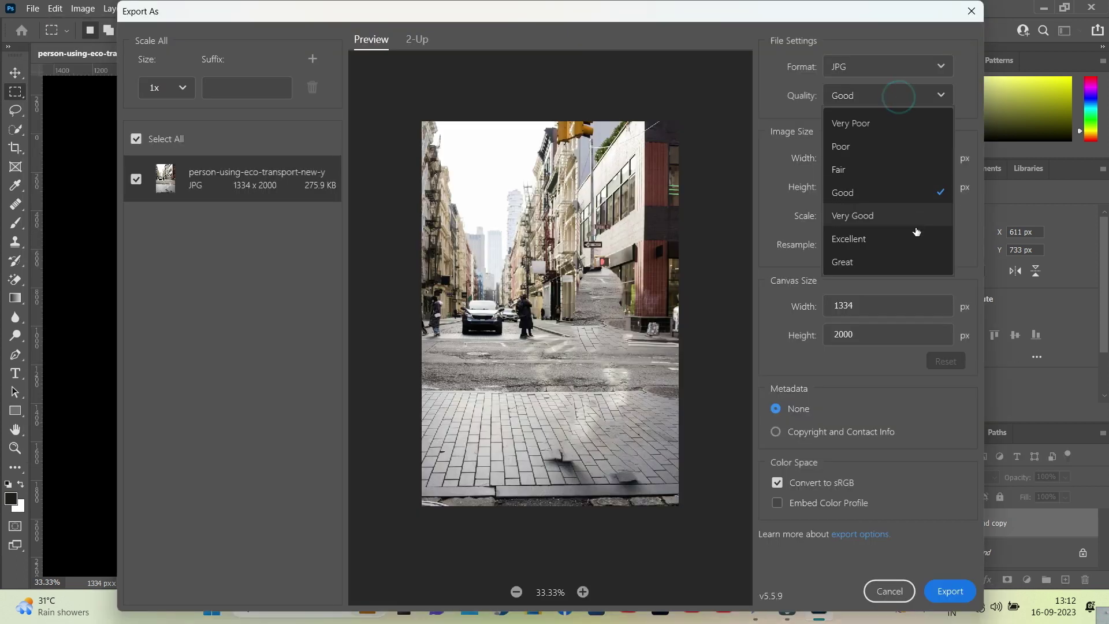
{"action": "left_click", "coordinate": [903, 261]}
{"action": "left_click", "coordinate": [952, 589]}
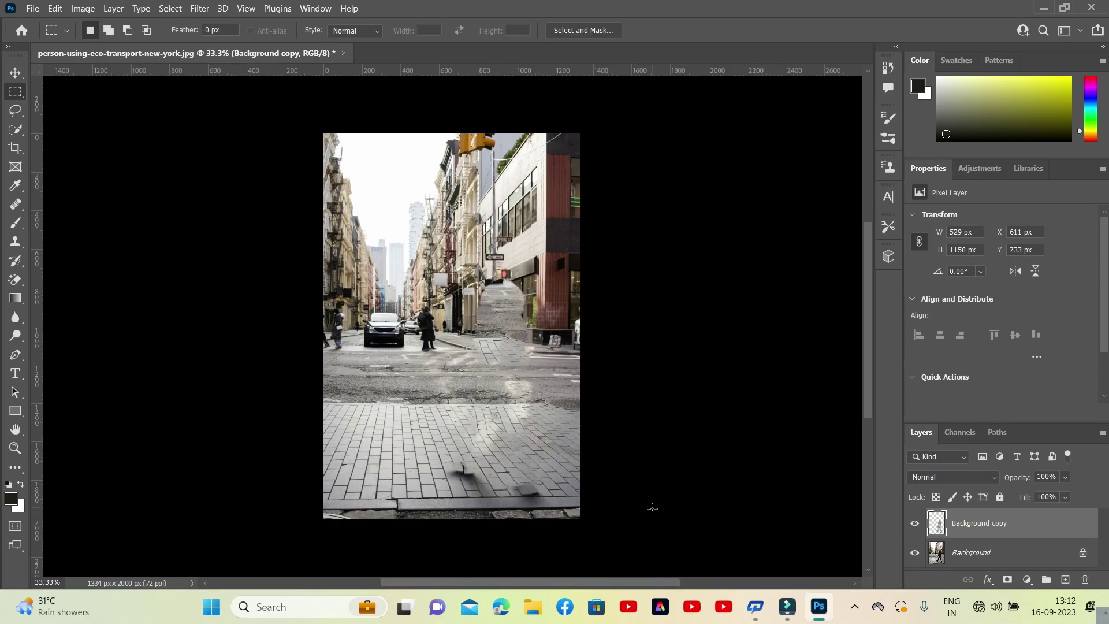
Step: Undo back to the selection around the woman and use it as a layer mask that hides the street
{"action": "key", "text": "ctrl+z"}
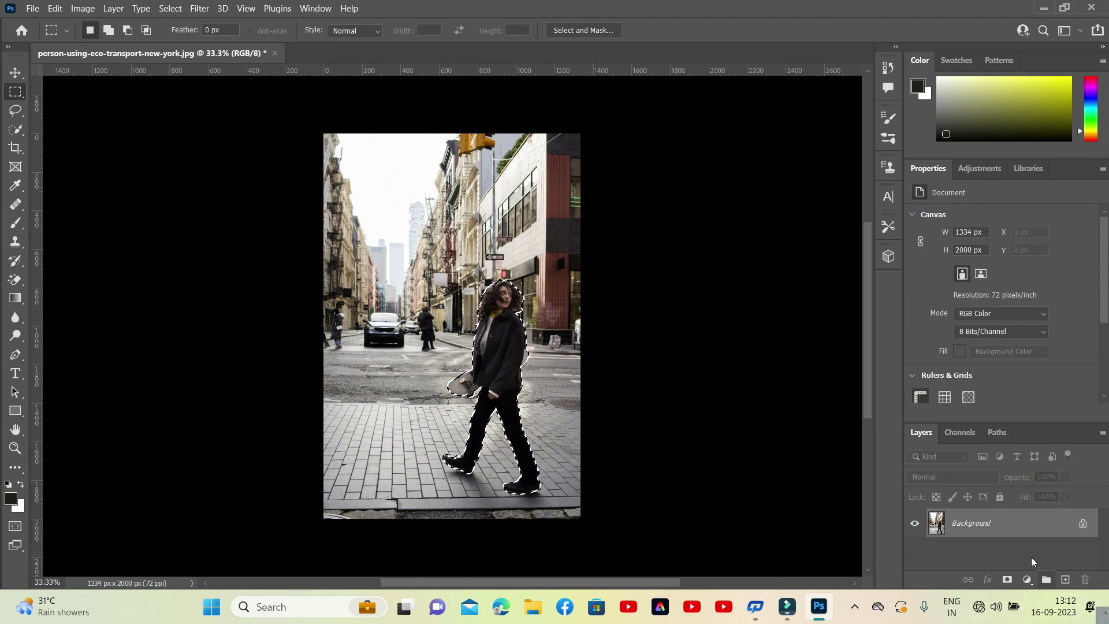
{"action": "left_click", "coordinate": [1008, 579]}
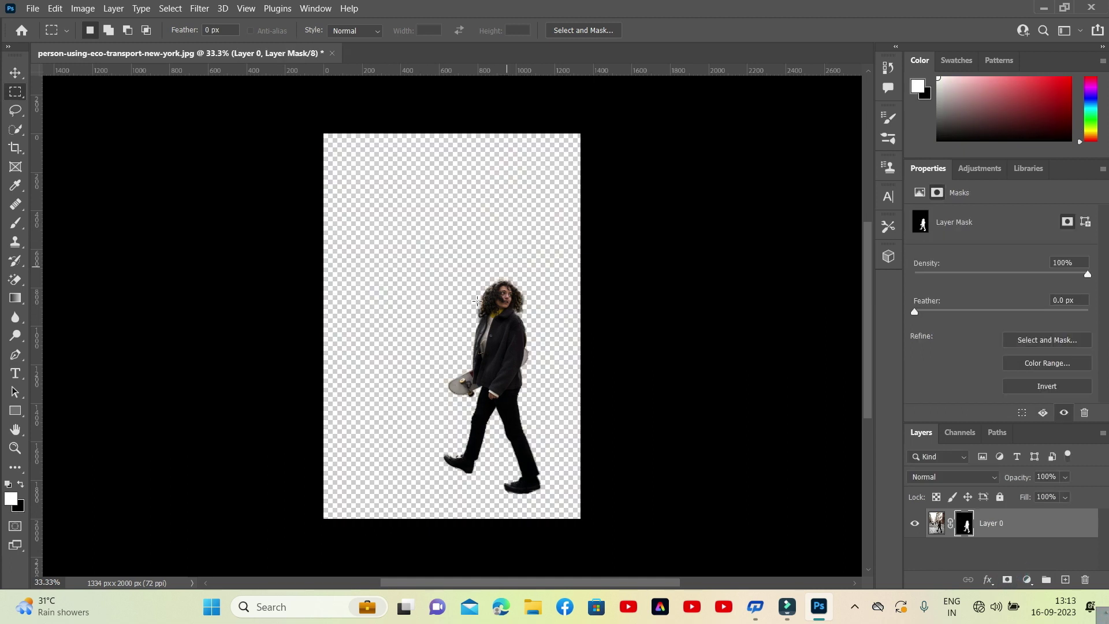
Step: Export the masked woman as a PNG with transparency and quit Photoshop without saving the document
{"action": "left_click", "coordinate": [32, 8]}
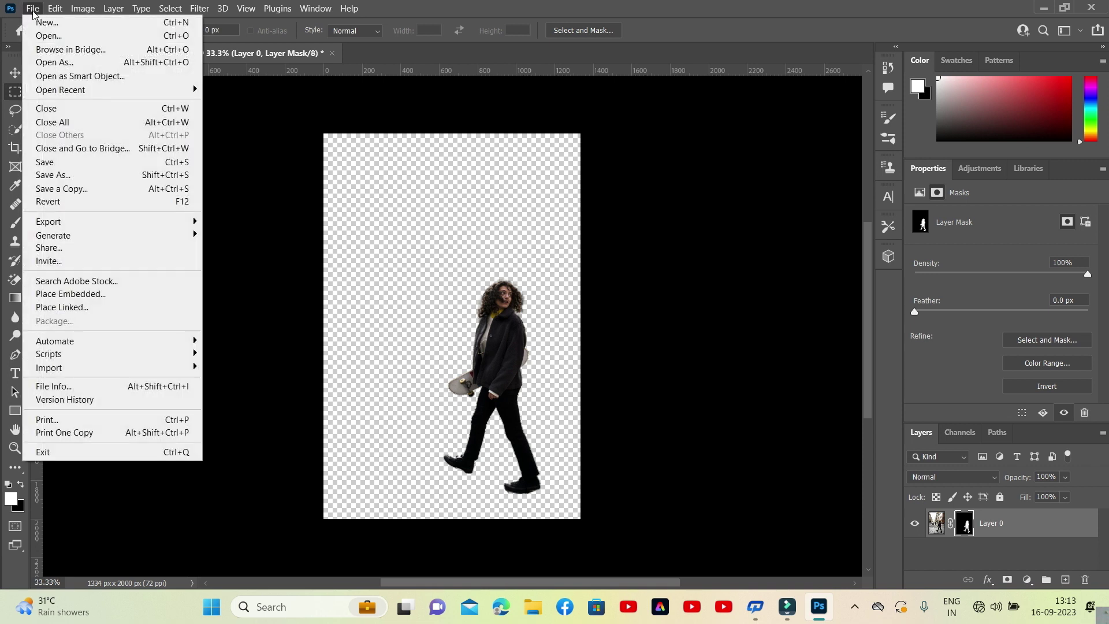
{"action": "mouse_move", "coordinate": [138, 222]}
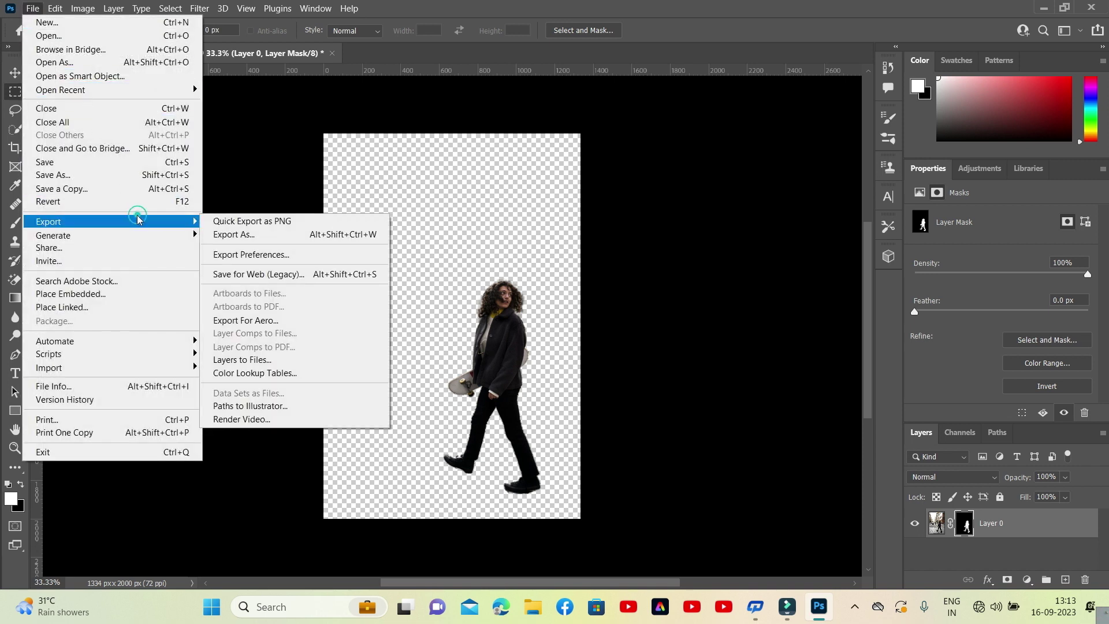
{"action": "left_click", "coordinate": [257, 234]}
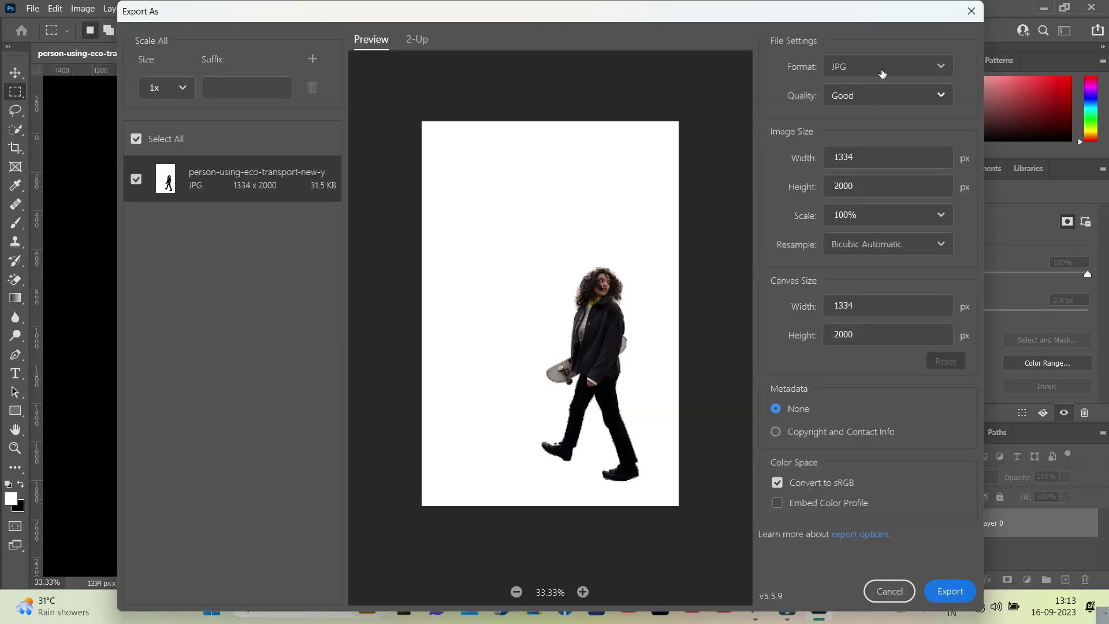
{"action": "left_click", "coordinate": [881, 67]}
{"action": "left_click", "coordinate": [902, 95]}
{"action": "left_click", "coordinate": [948, 591]}
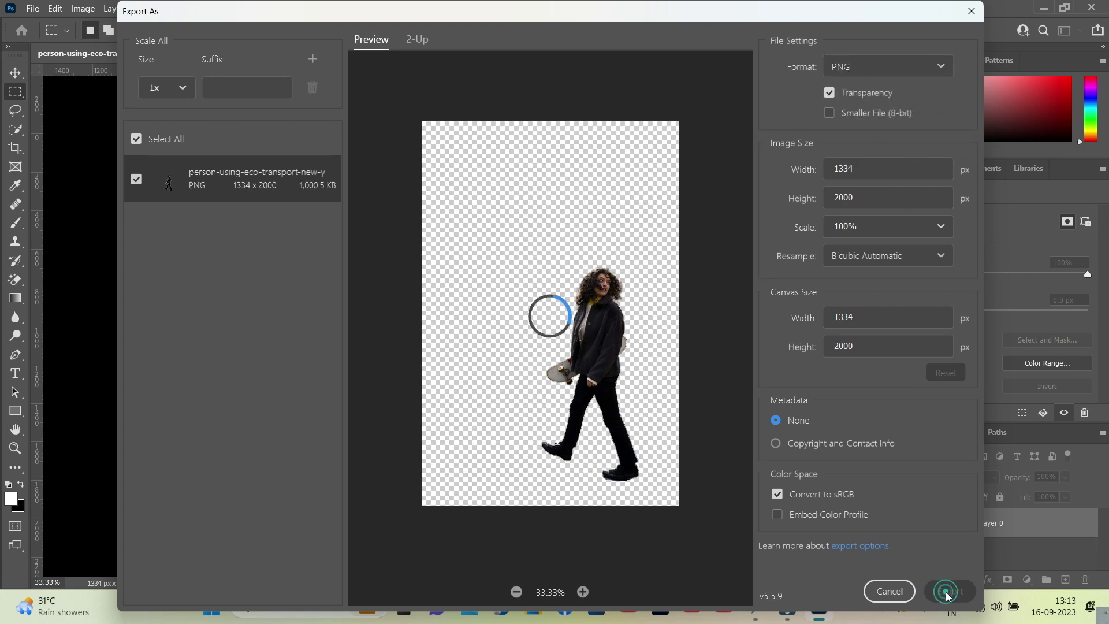
{"action": "key", "text": "Return"}
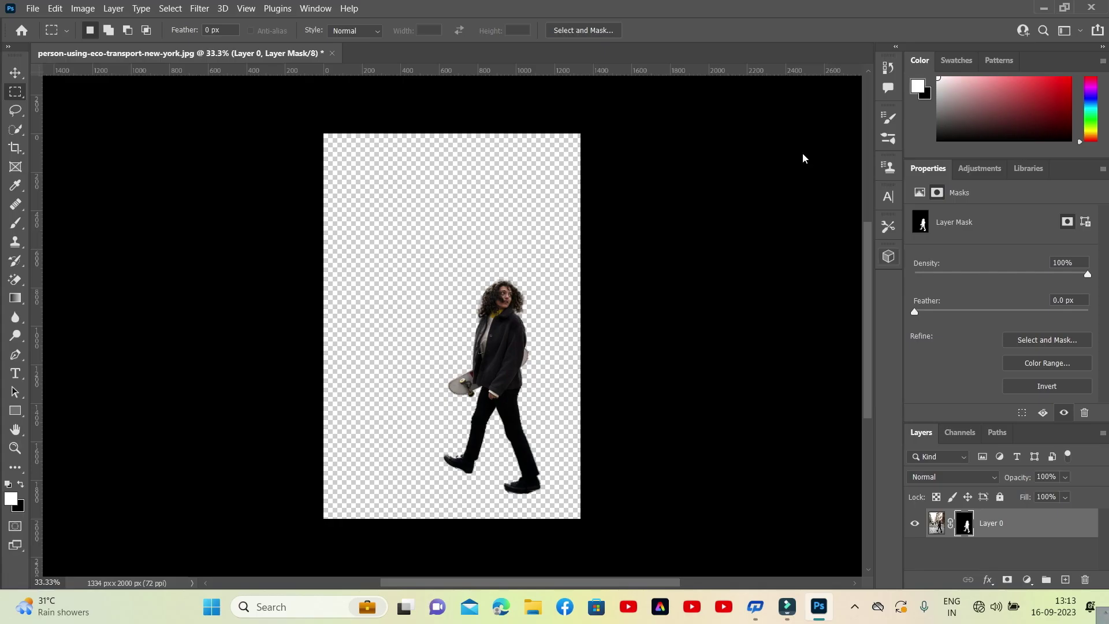
{"action": "left_click", "coordinate": [1091, 7]}
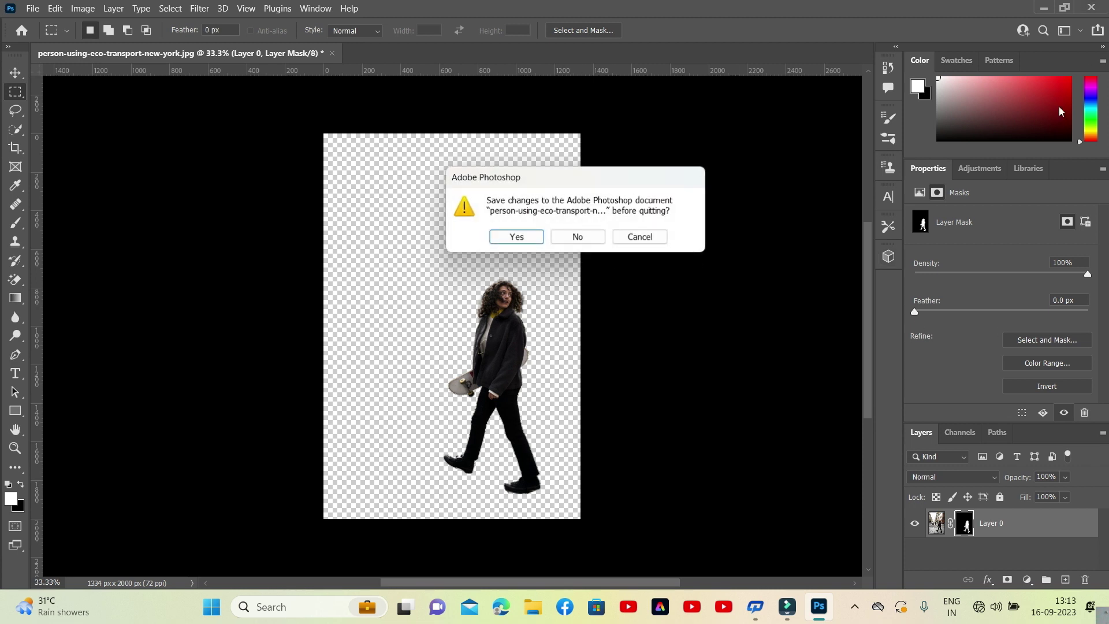
{"action": "left_click", "coordinate": [577, 238]}
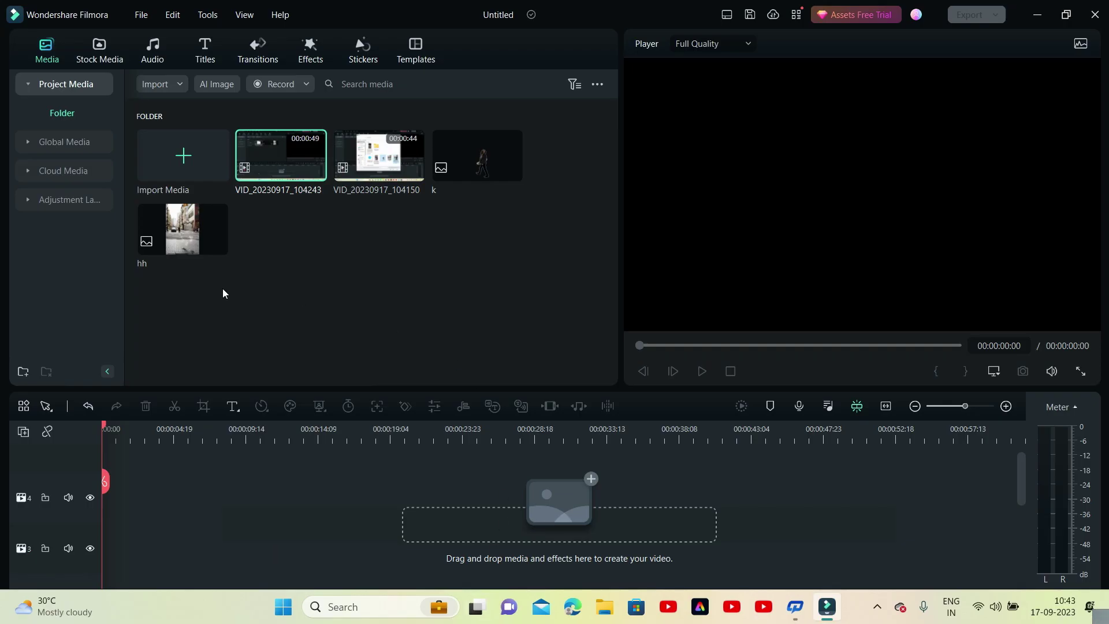
Step: In Wondershare Filmora, place the street image hh on video track 1 and the cutout k above it on track 2, both at the timeline start
{"action": "left_click_drag", "start_coordinate": [185, 231], "coordinate": [183, 528]}
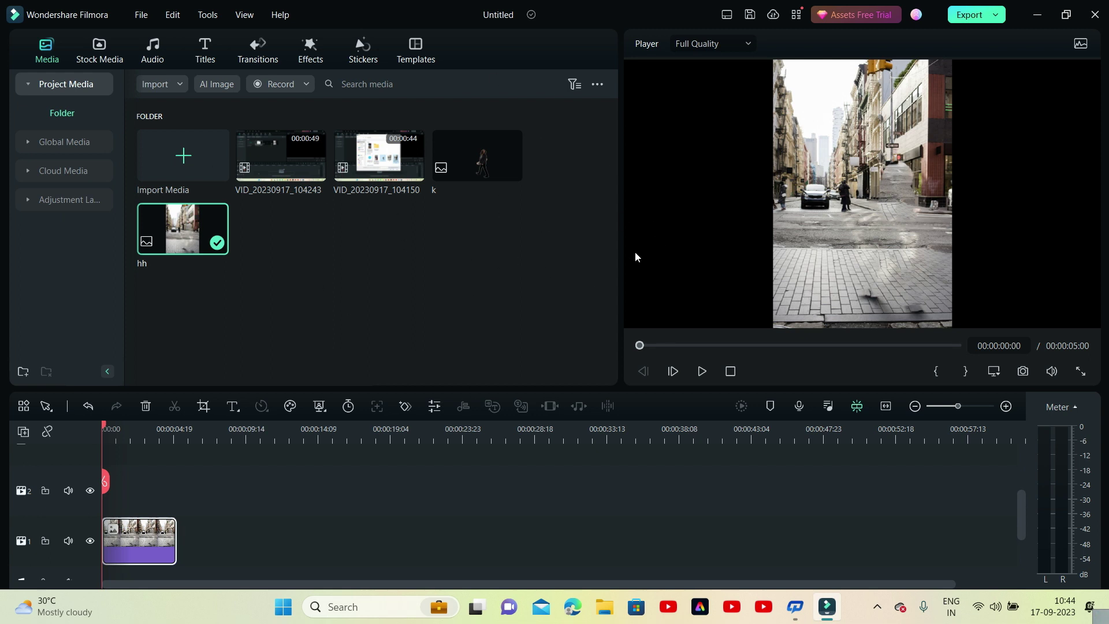
{"action": "left_click_drag", "start_coordinate": [487, 182], "coordinate": [89, 488]}
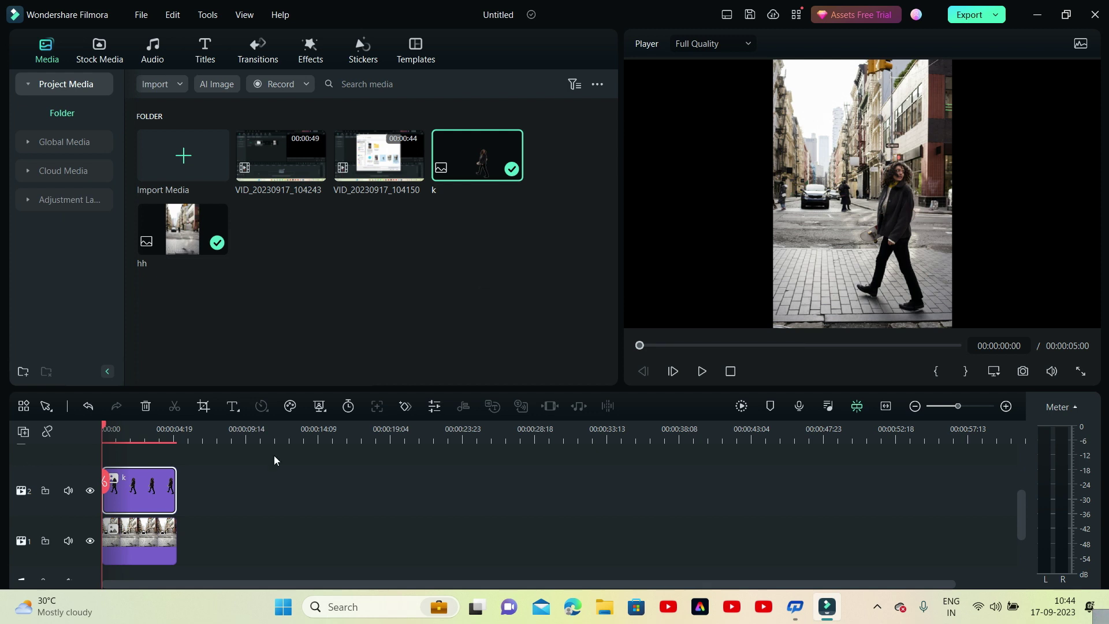
Step: Shorten both timeline clips together to a duration of about 00:00:02:06
{"action": "scroll", "coordinate": [221, 489], "scroll_direction": "up", "scroll_amount": 3}
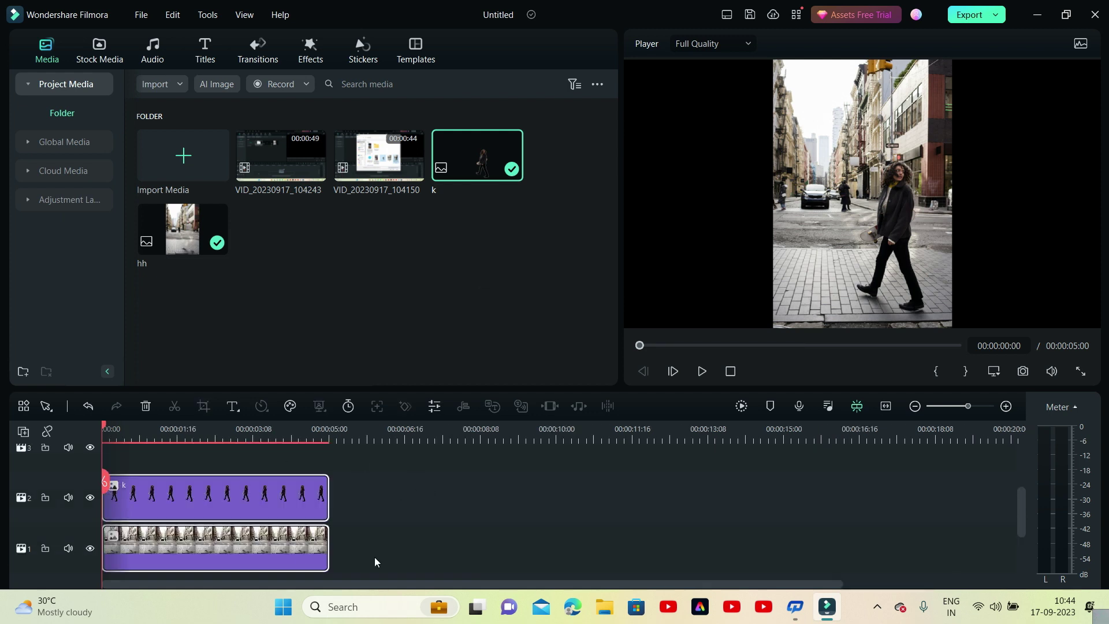
{"action": "left_click_drag", "start_coordinate": [328, 488], "coordinate": [190, 465]}
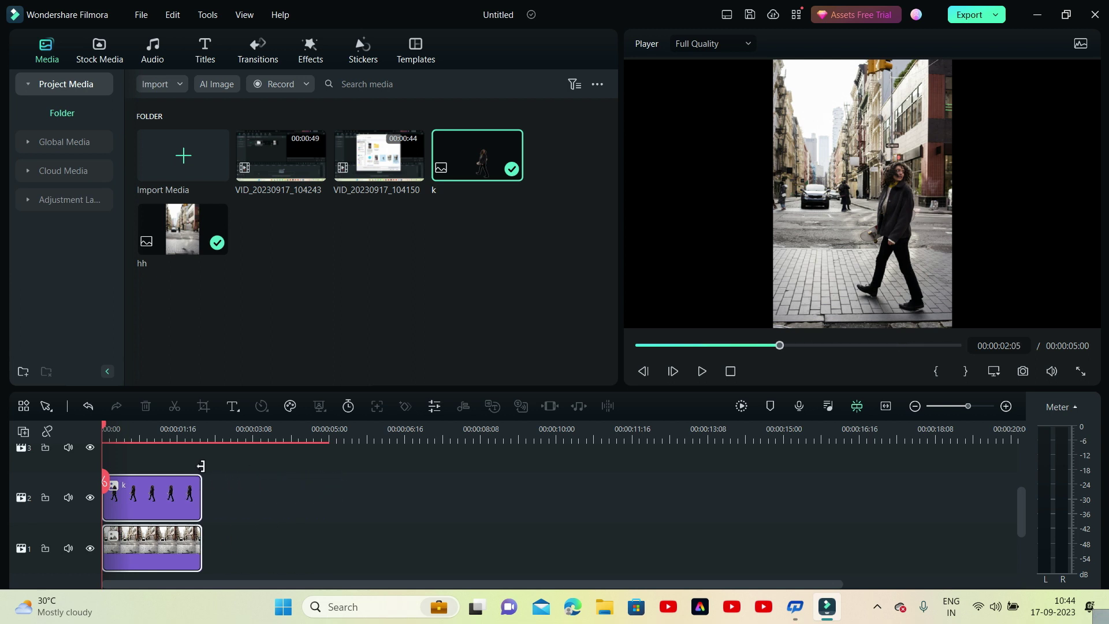
{"action": "scroll", "coordinate": [494, 514], "scroll_direction": "up", "scroll_amount": 3}
{"action": "left_click", "coordinate": [552, 528]}
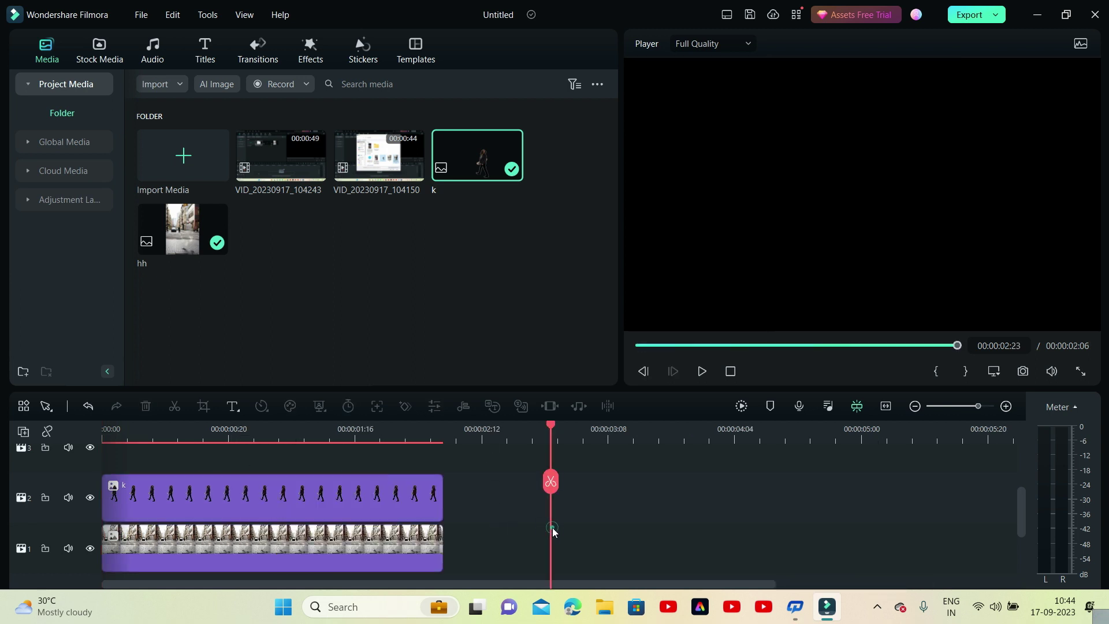
Step: Apply a Pan & Zoom to the street clip on track 1, with the end frame enlarged to 1204 x 1805 in the image's upper-right corner
{"action": "double_click", "coordinate": [324, 552]}
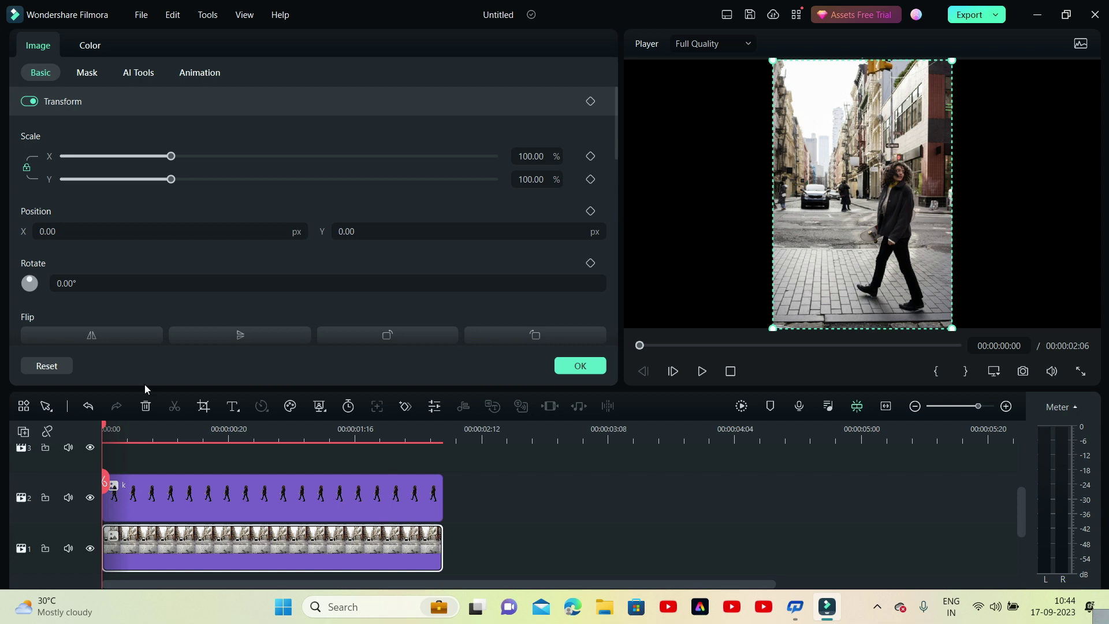
{"action": "left_click", "coordinate": [200, 409]}
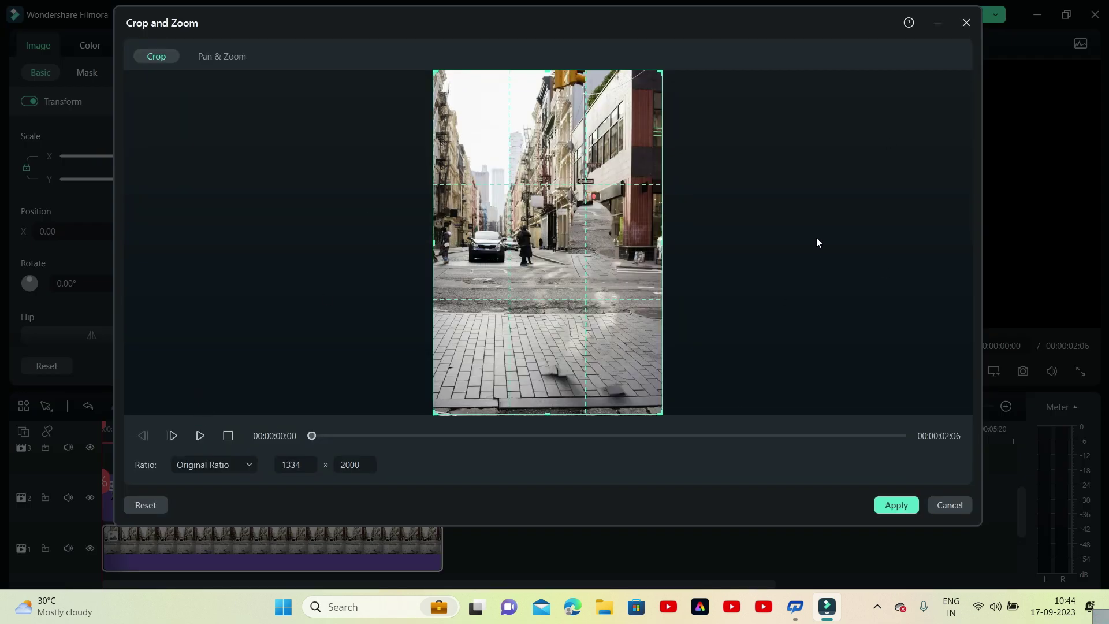
{"action": "left_click", "coordinate": [234, 61]}
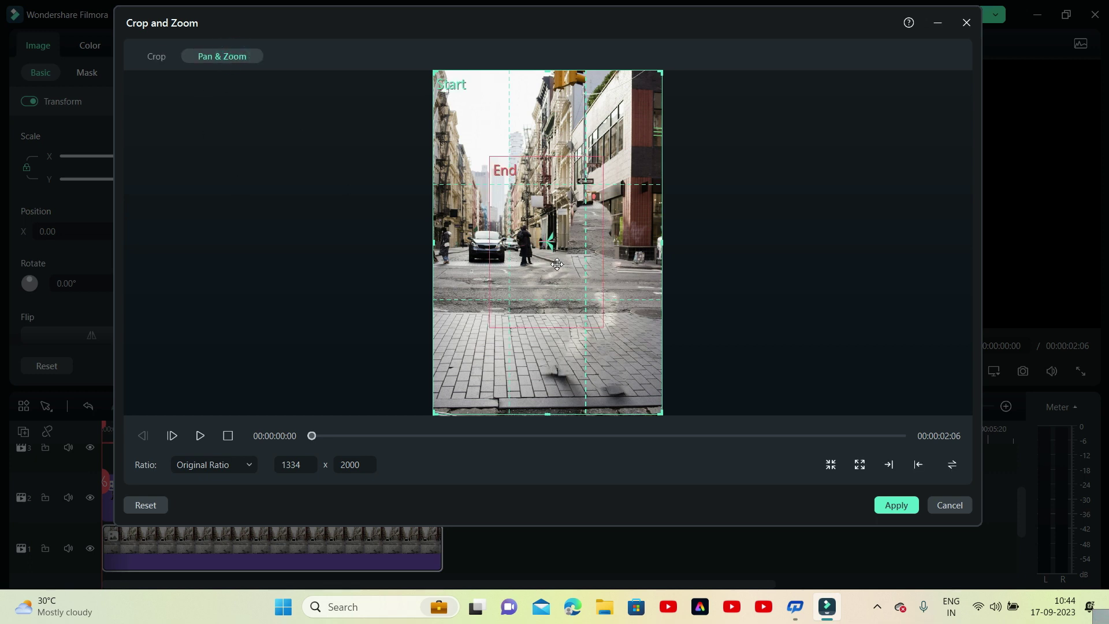
{"action": "left_click", "coordinate": [551, 216]}
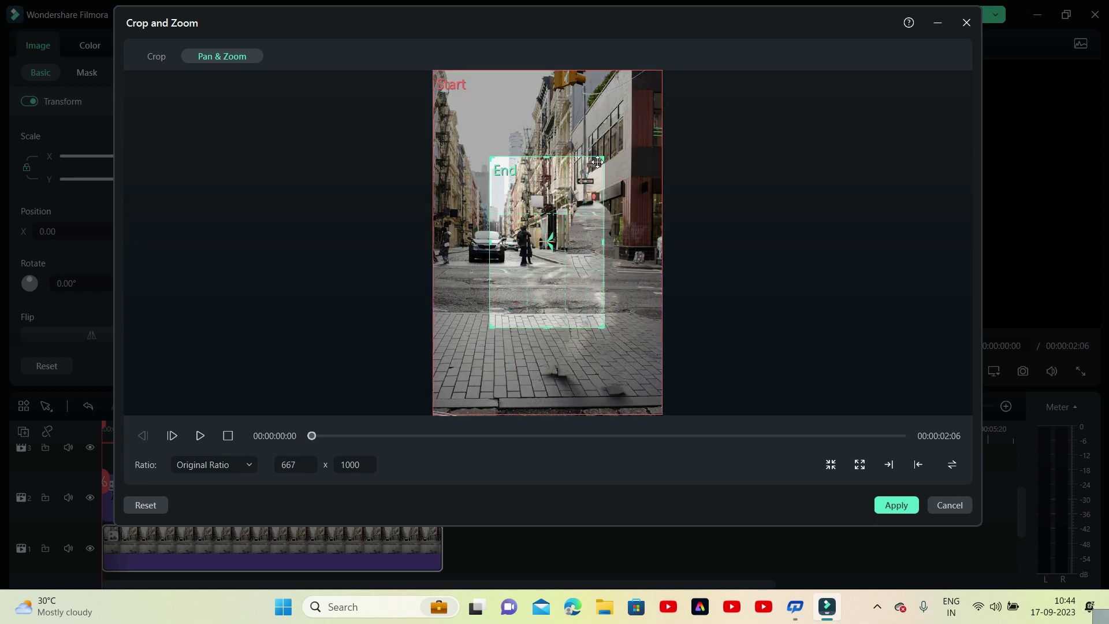
{"action": "left_click_drag", "start_coordinate": [603, 157], "coordinate": [685, 57]}
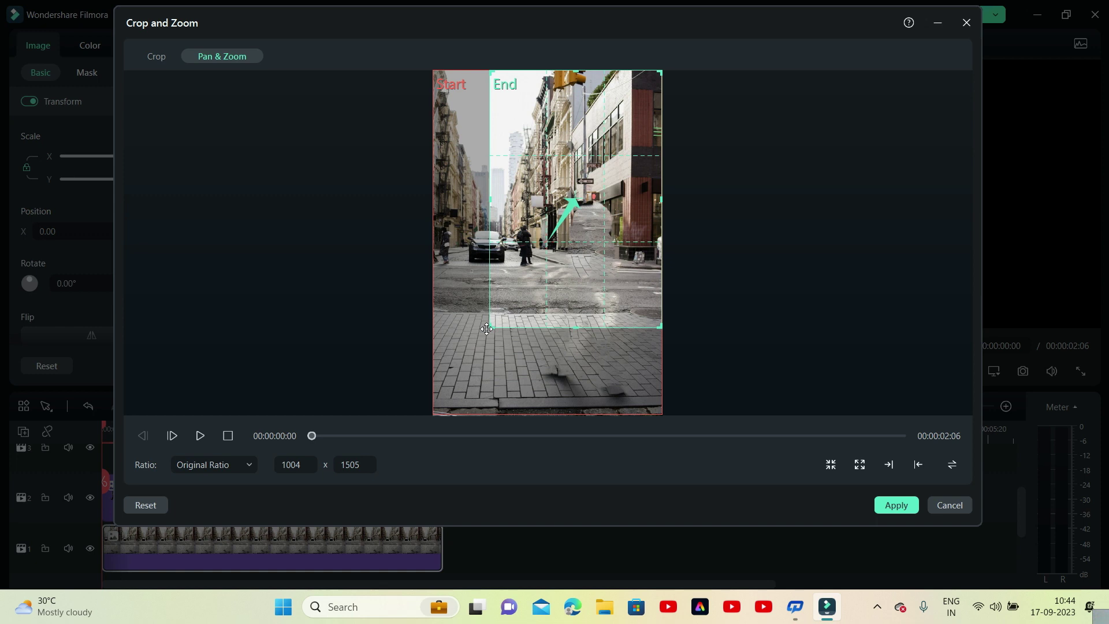
{"action": "left_click_drag", "start_coordinate": [487, 328], "coordinate": [467, 362]}
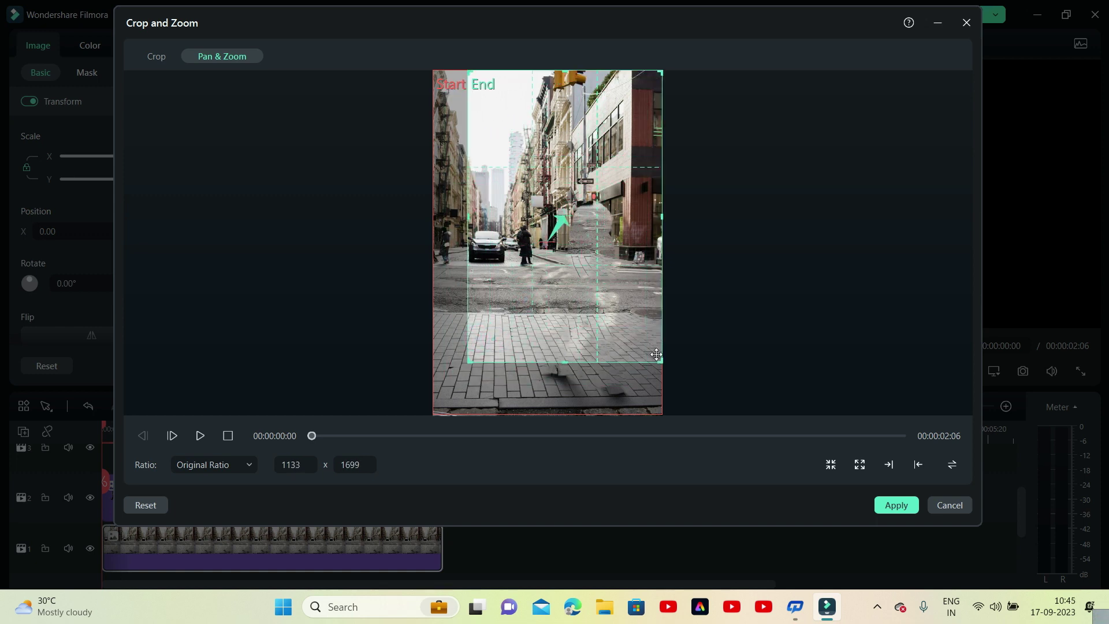
{"action": "left_click_drag", "start_coordinate": [468, 362], "coordinate": [456, 379]}
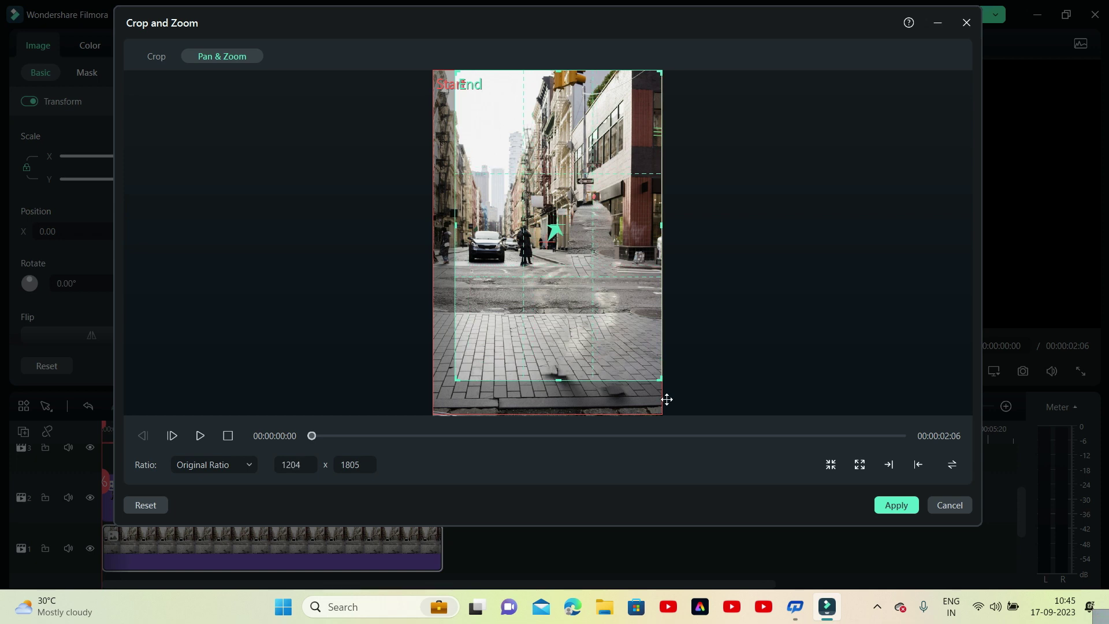
{"action": "left_click", "coordinate": [897, 505]}
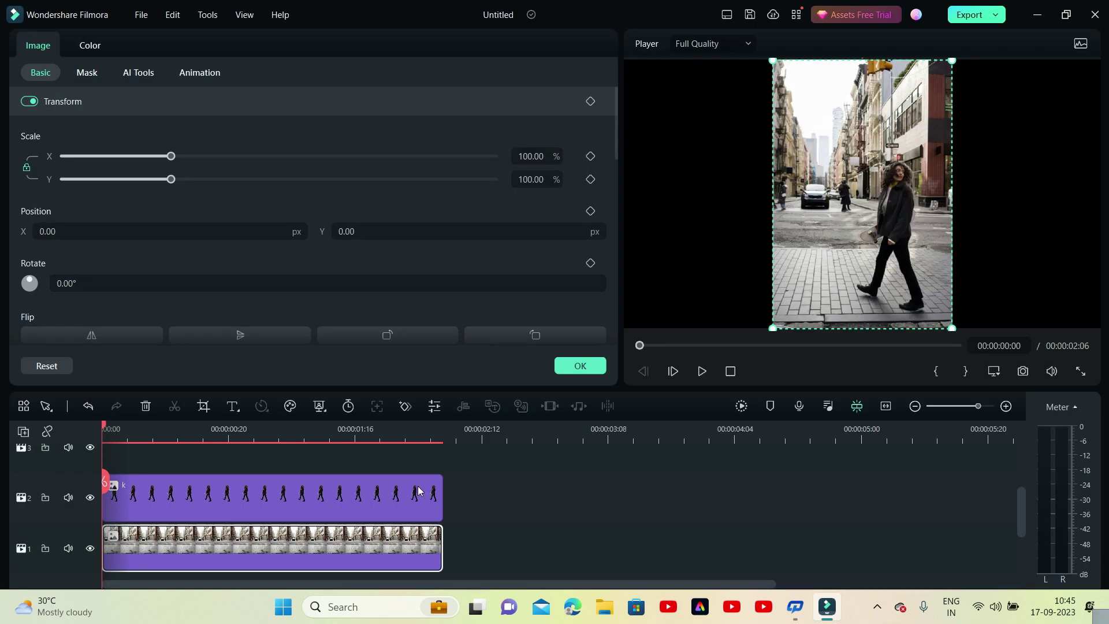
Step: Add a transform keyframe to the woman cutout clip on track 2 at the timeline start
{"action": "left_click", "coordinate": [398, 492]}
{"action": "left_click", "coordinate": [398, 494]}
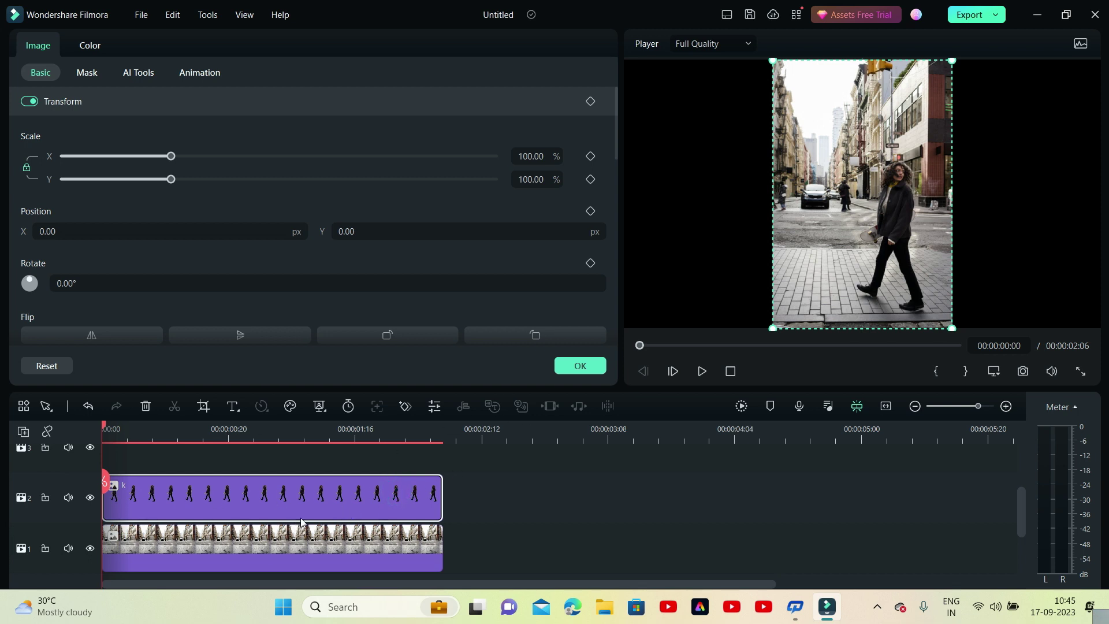
{"action": "left_click", "coordinate": [411, 408]}
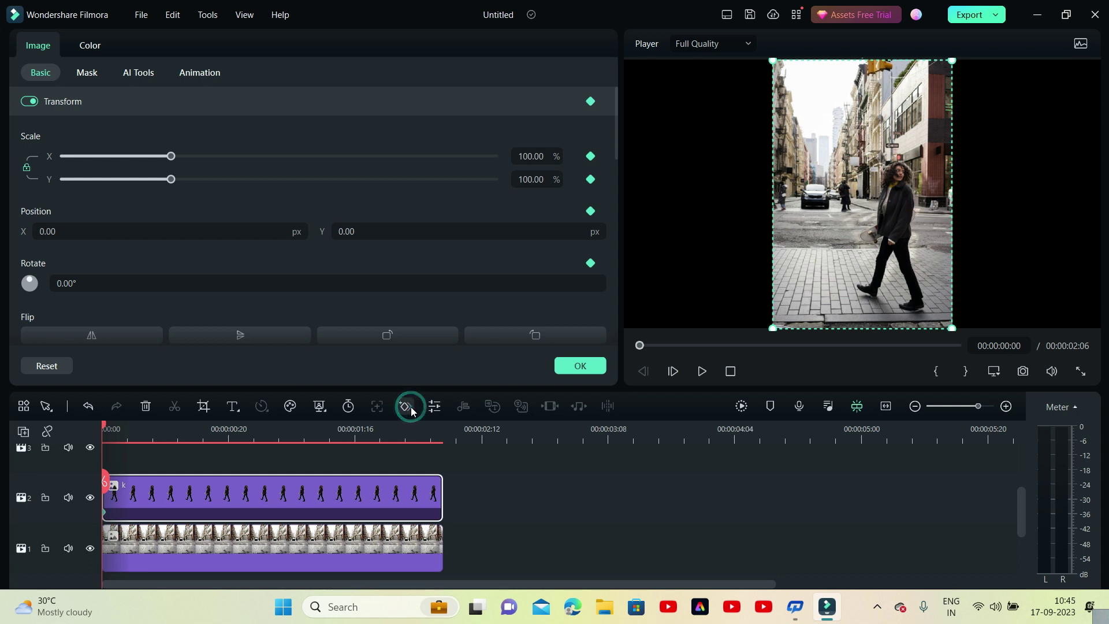
Step: At 00:00:02:05, keyframe the woman cutout enlarged to about 147.40% scale and moved to about X -75.54, Y 0.00 px
{"action": "left_click_drag", "start_coordinate": [103, 420], "coordinate": [882, 283]}
{"action": "left_click_drag", "start_coordinate": [772, 328], "coordinate": [739, 372]}
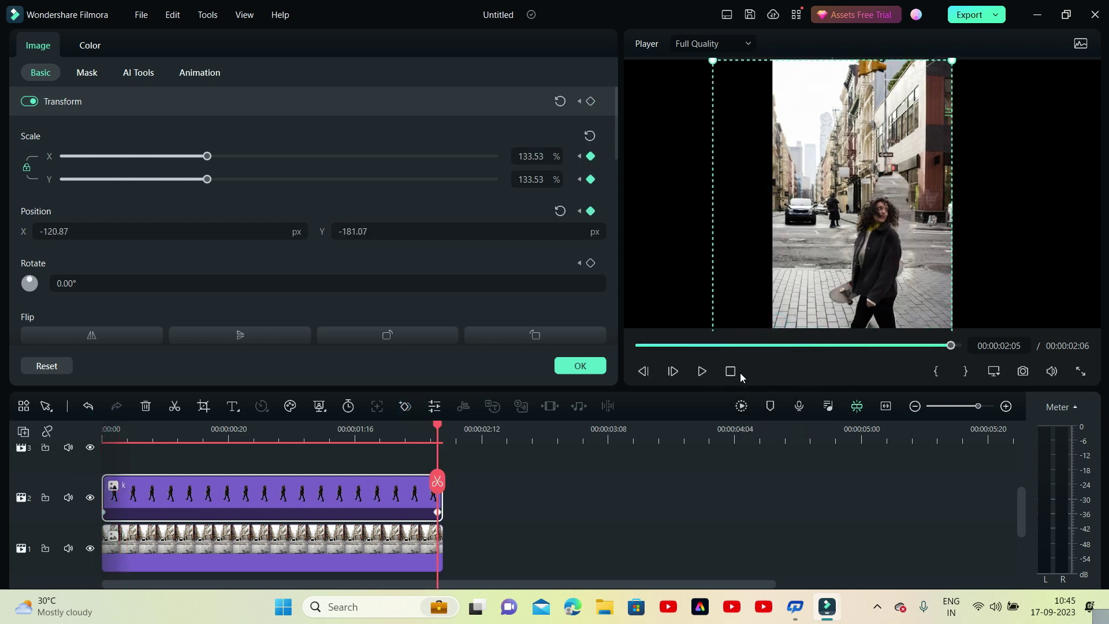
{"action": "left_click_drag", "start_coordinate": [857, 288], "coordinate": [887, 170]}
{"action": "left_click_drag", "start_coordinate": [734, 310], "coordinate": [719, 325]}
{"action": "left_click_drag", "start_coordinate": [837, 262], "coordinate": [829, 318]}
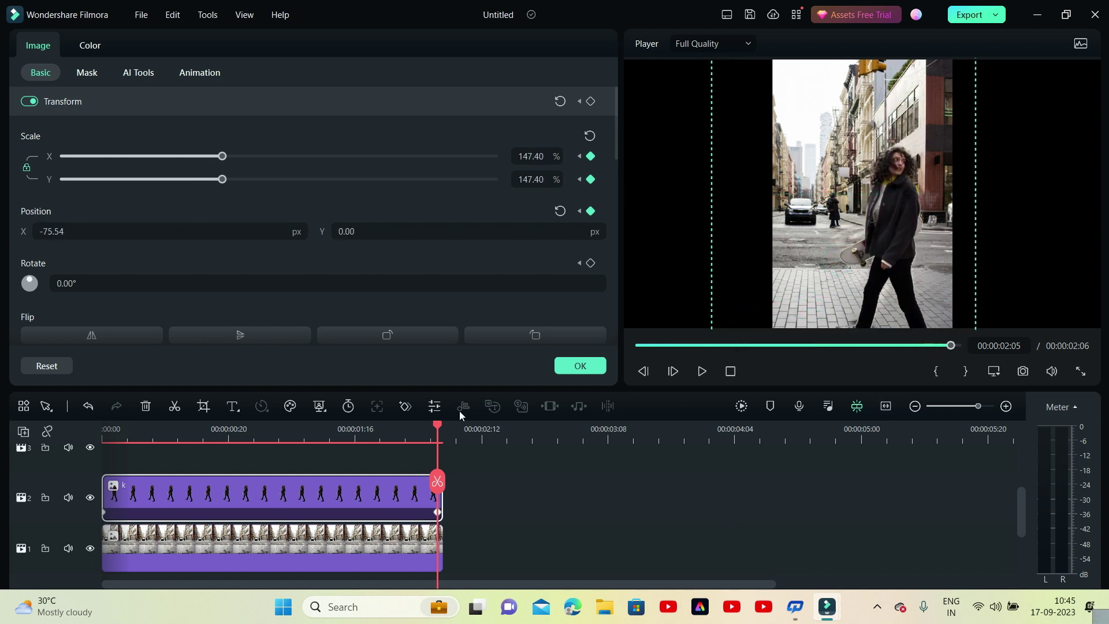
Step: Play the composition from the timeline start several times to review the parallax motion
{"action": "left_click_drag", "start_coordinate": [437, 425], "coordinate": [103, 428]}
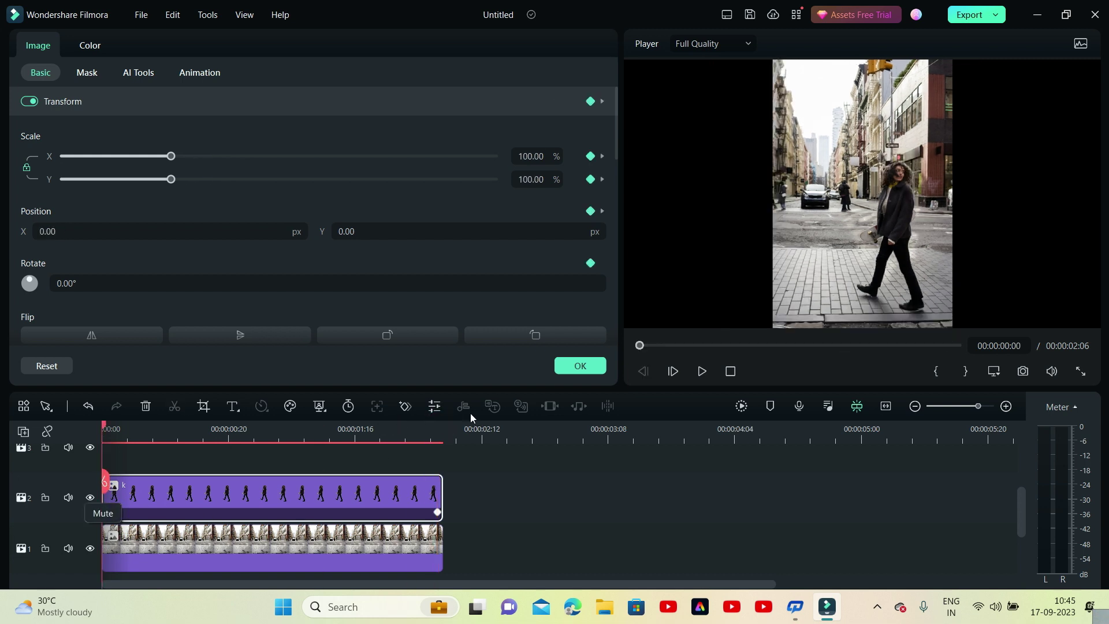
{"action": "key", "text": "space"}
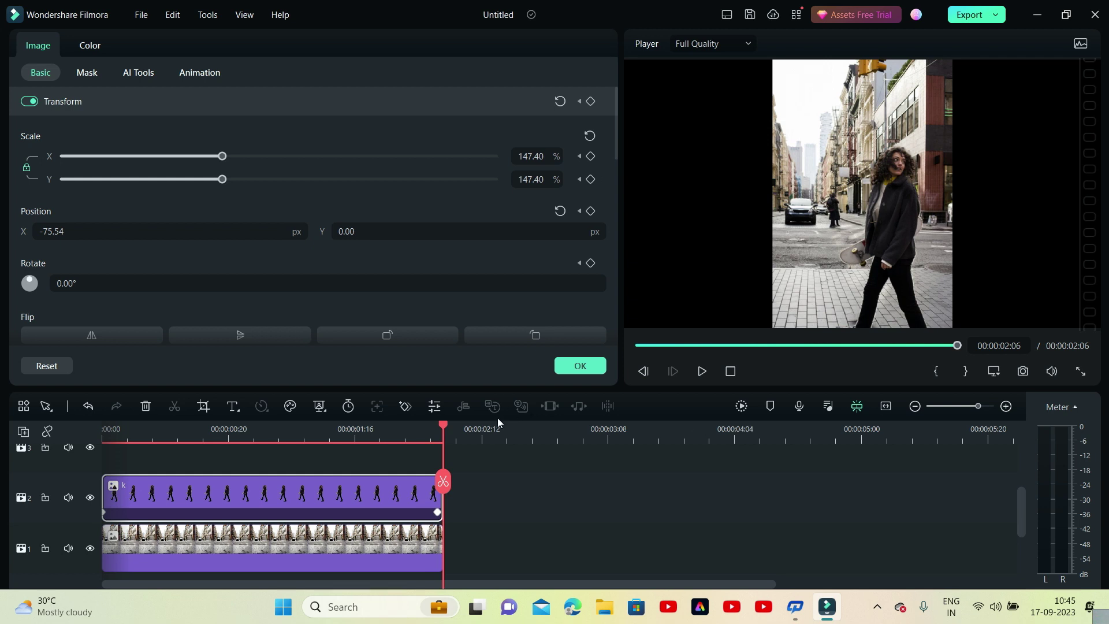
{"action": "left_click", "coordinate": [702, 371]}
{"action": "left_click", "coordinate": [702, 371]}
{"action": "left_click", "coordinate": [706, 373]}
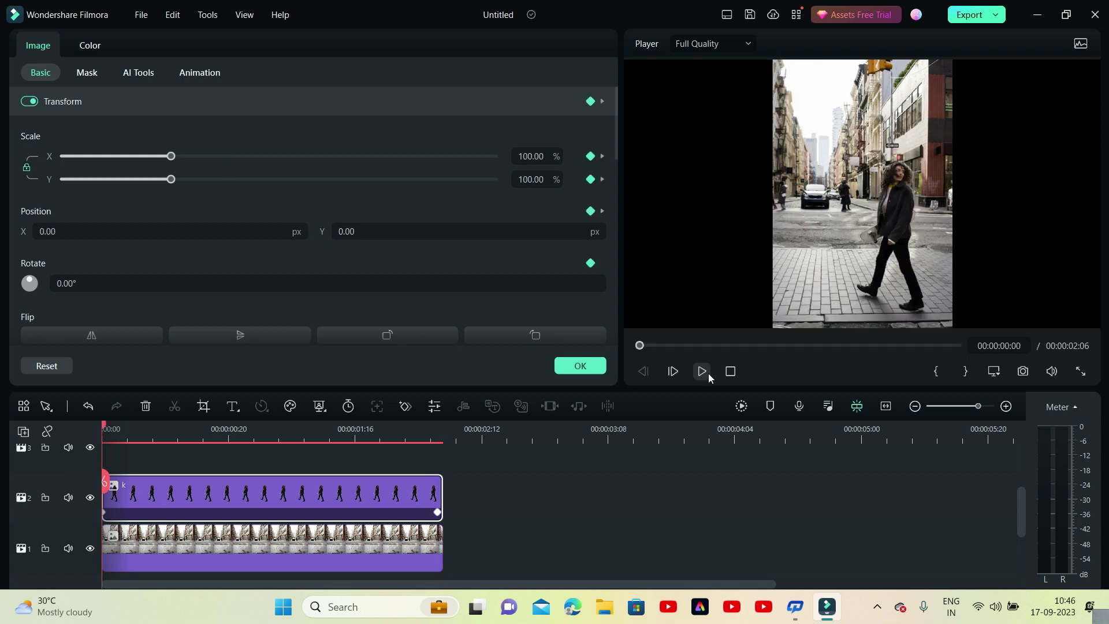